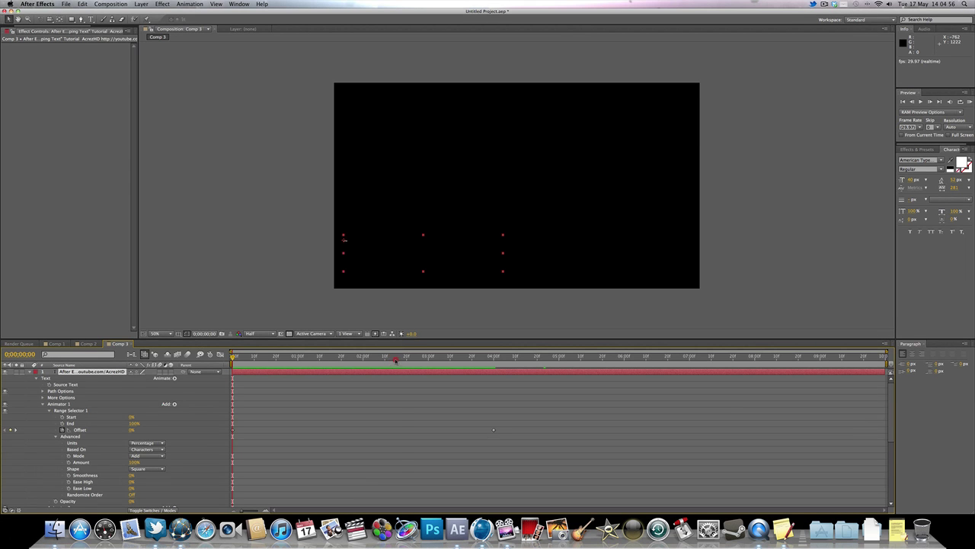
Preview the finished typing effect, then create a new composition with default settings.
left_click_drag(396, 360, 500, 358)
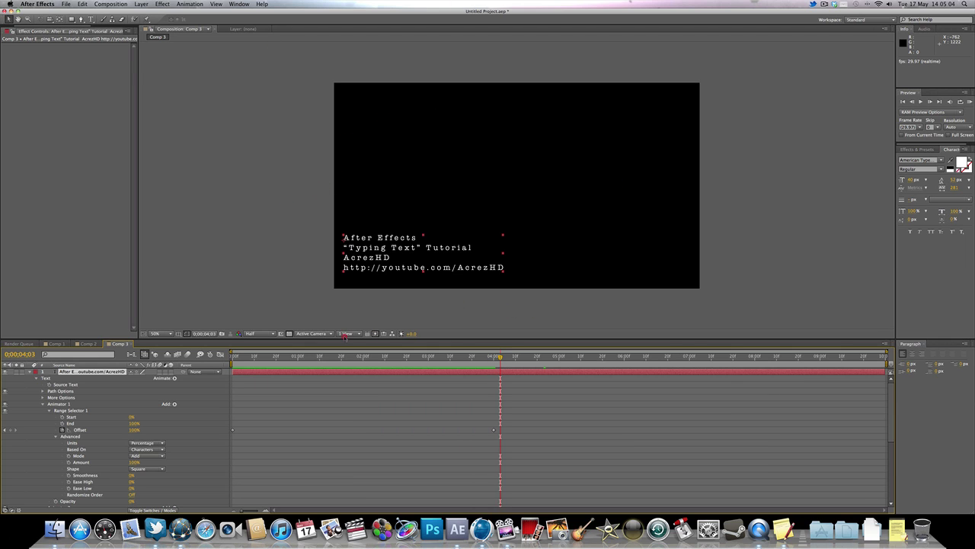
key("space")
key("super+n")
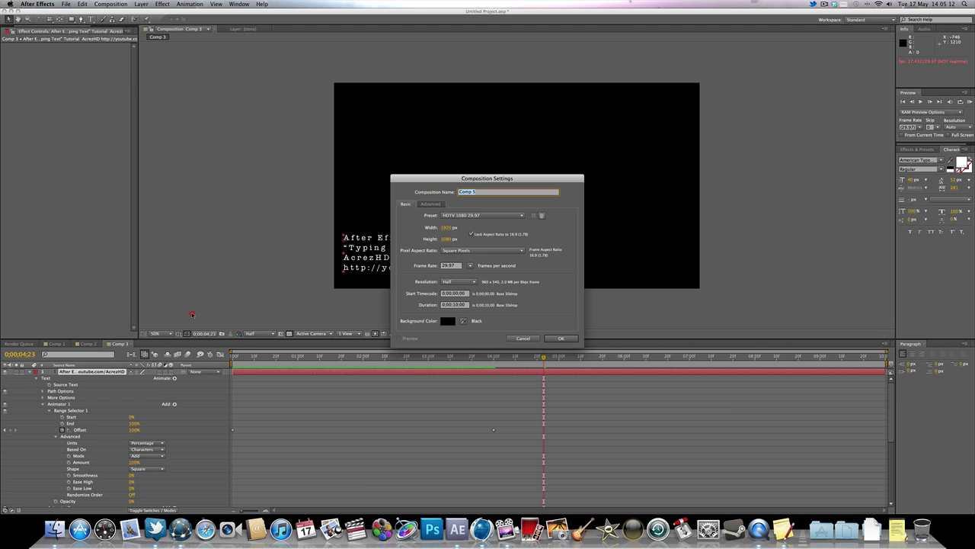
key("Return")
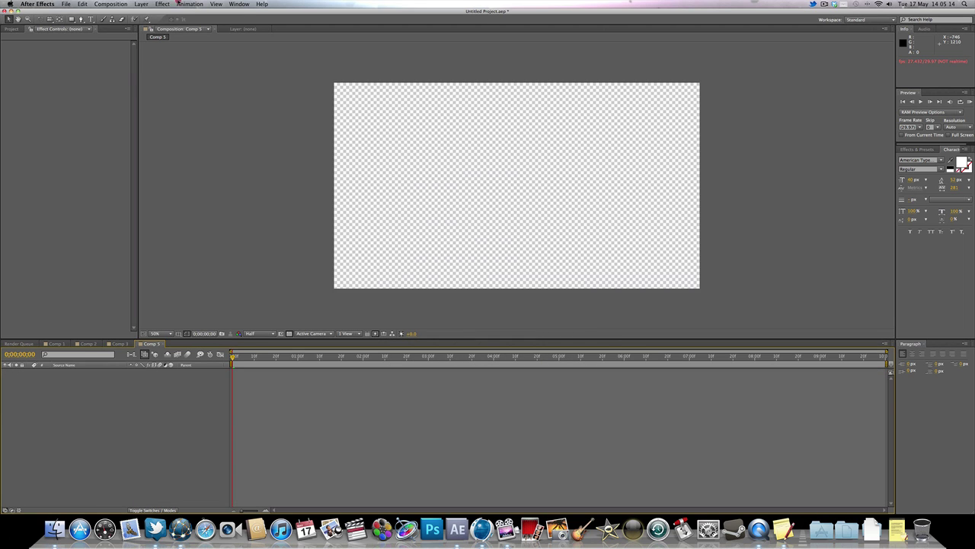
Add a black solid layer through Layer > New > Solid.
left_click(157, 3)
left_click(147, 5)
left_click(147, 4)
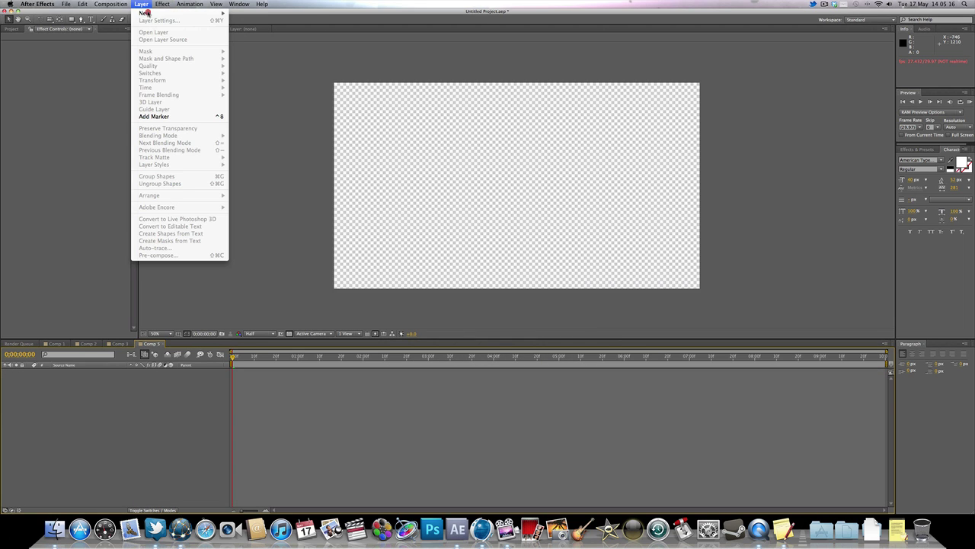
mouse_move(173, 14)
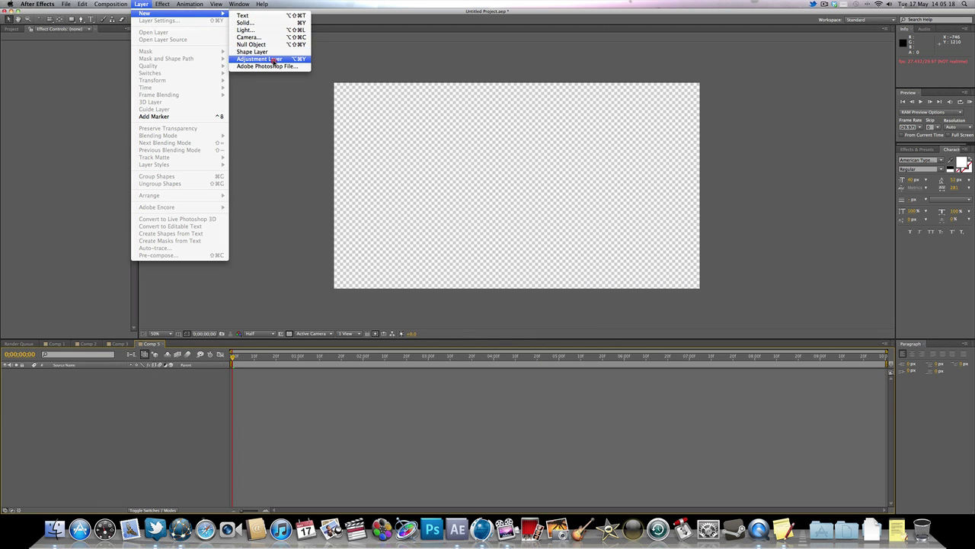
left_click(244, 22)
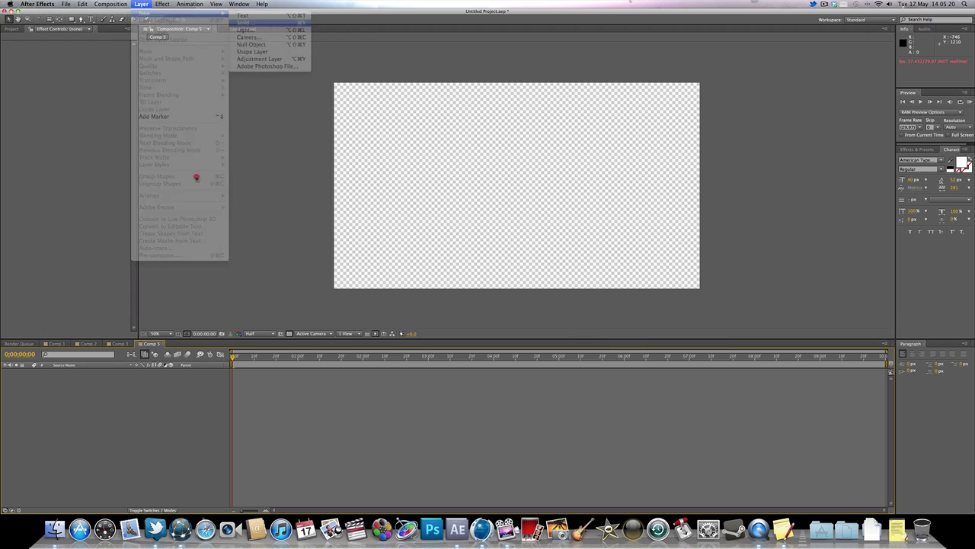
left_click(551, 332)
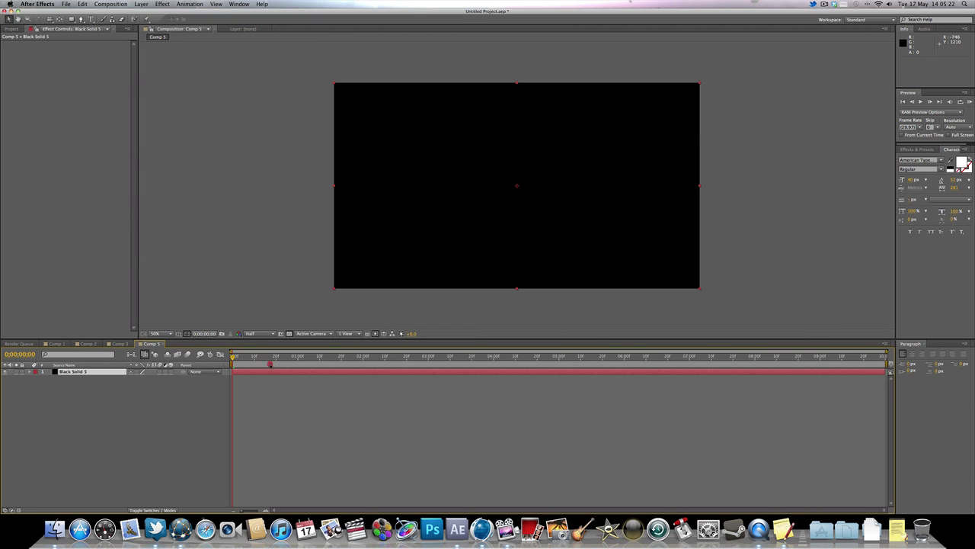
Paste the four-line 'Typing Text' Tutorial title as a horizontal text layer.
left_click(90, 19)
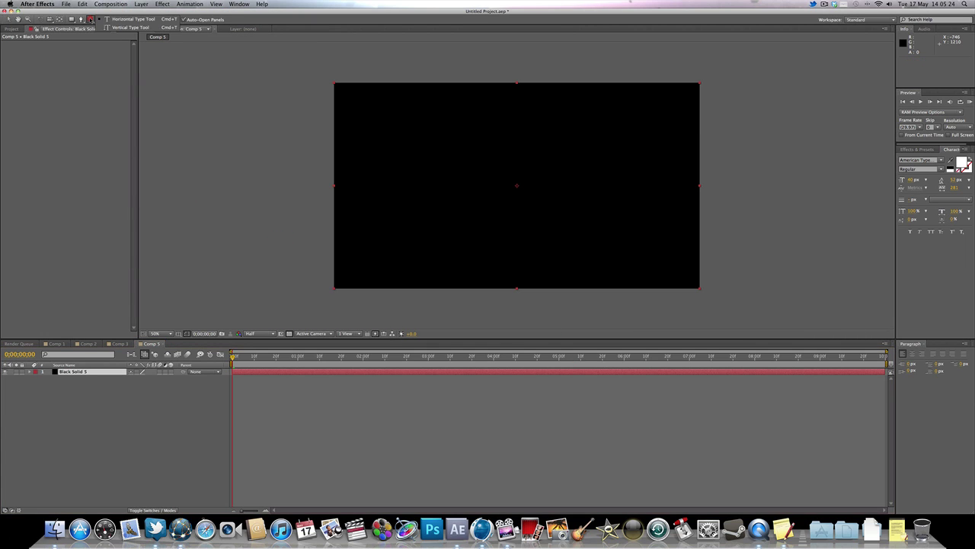
left_click(154, 19)
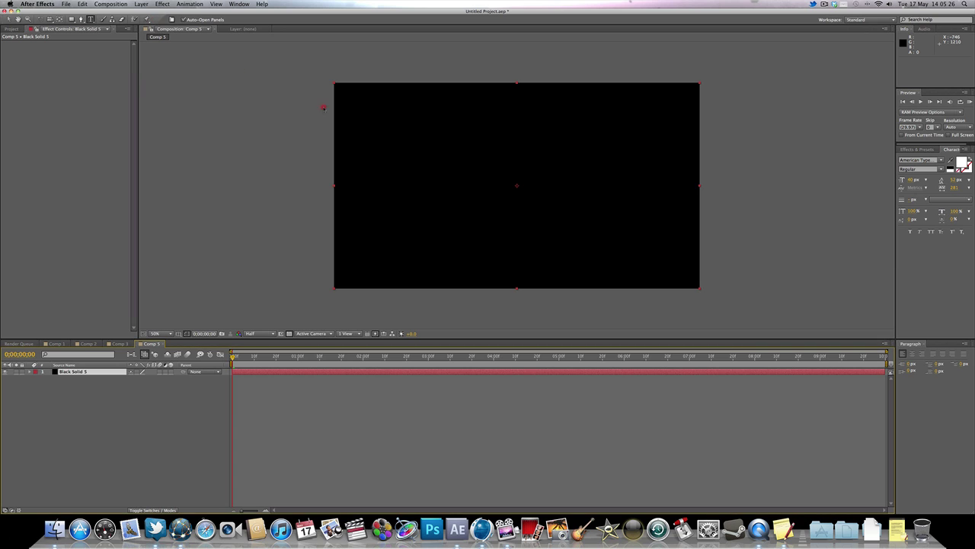
left_click(389, 167)
type("After Effects \"Typing Text\" Tutorial AcrezHD http://youtube.com/AcrezHD")
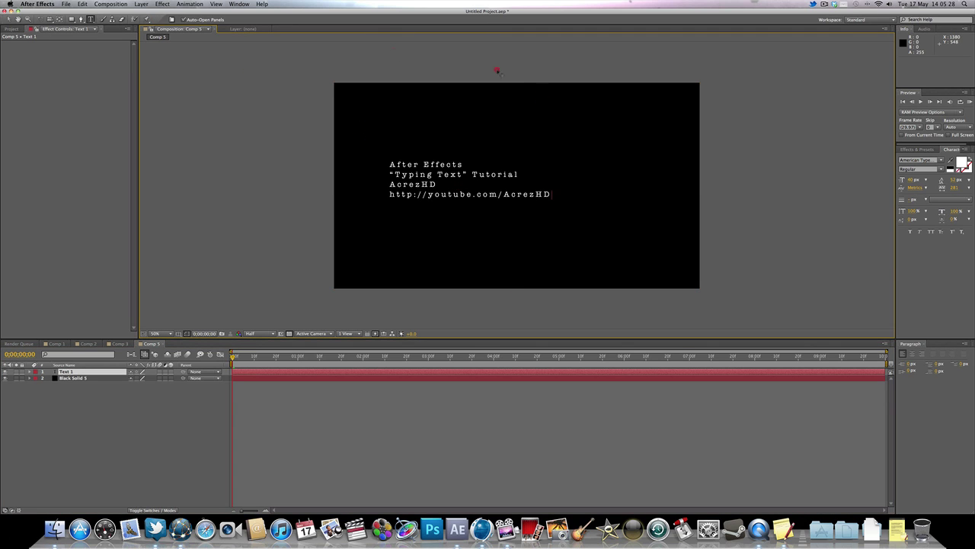
left_click(9, 18)
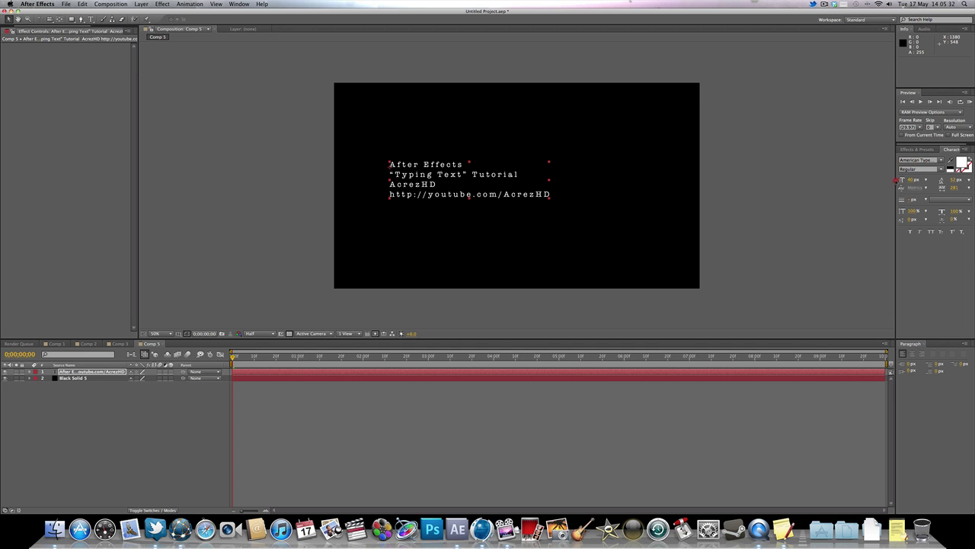
Move the text block to the lower left and reveal the text layer's properties.
mouse_move(887, 183)
left_mouse_down()
mouse_move(758, 184)
mouse_move(868, 184)
left_mouse_up()
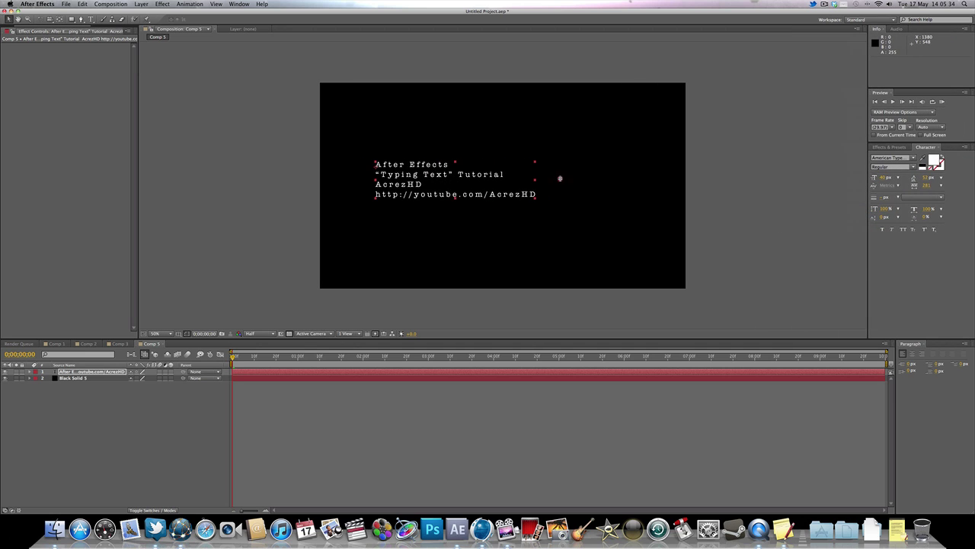
left_click_drag(422, 180, 380, 258)
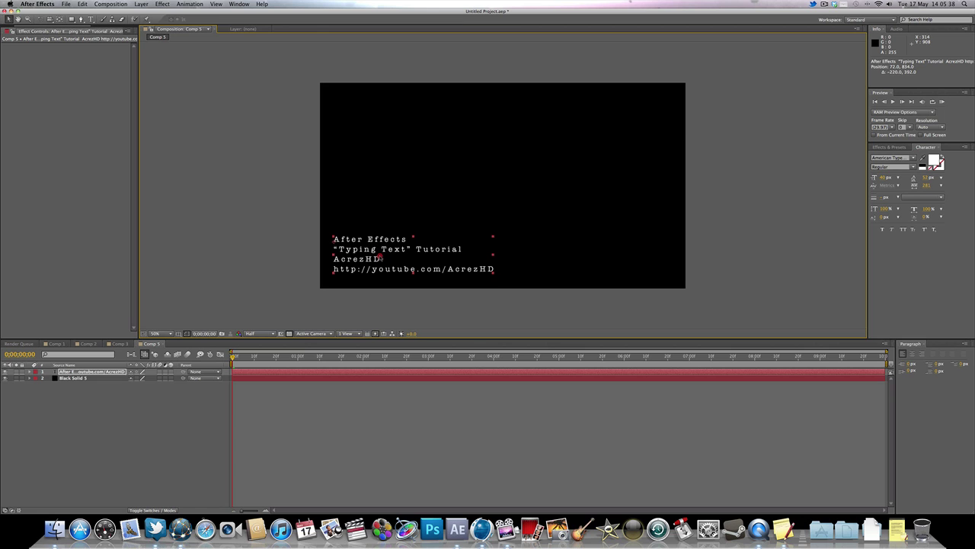
left_click(29, 372)
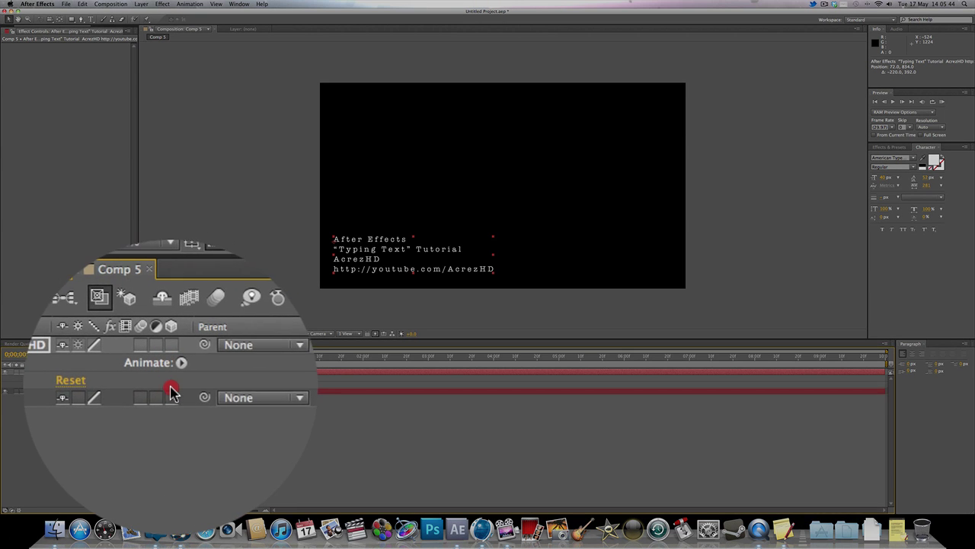
Add an Animate > Opacity animator to the title and set its opacity to 0%.
left_click(185, 372)
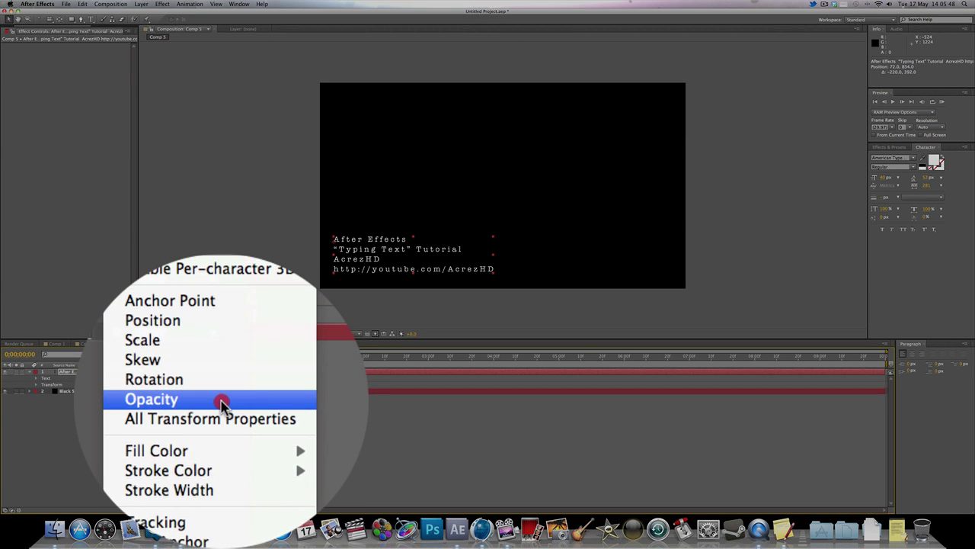
left_click(222, 403)
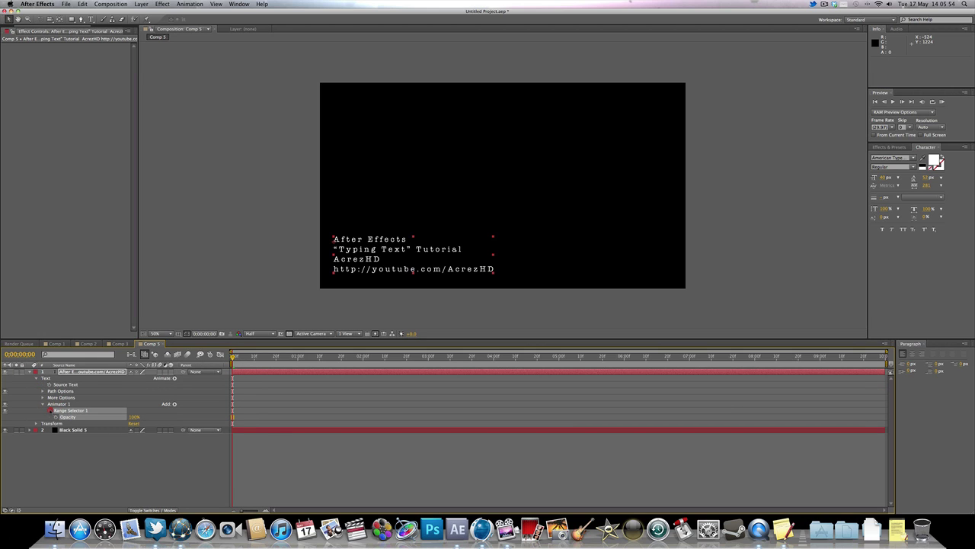
left_click(50, 411)
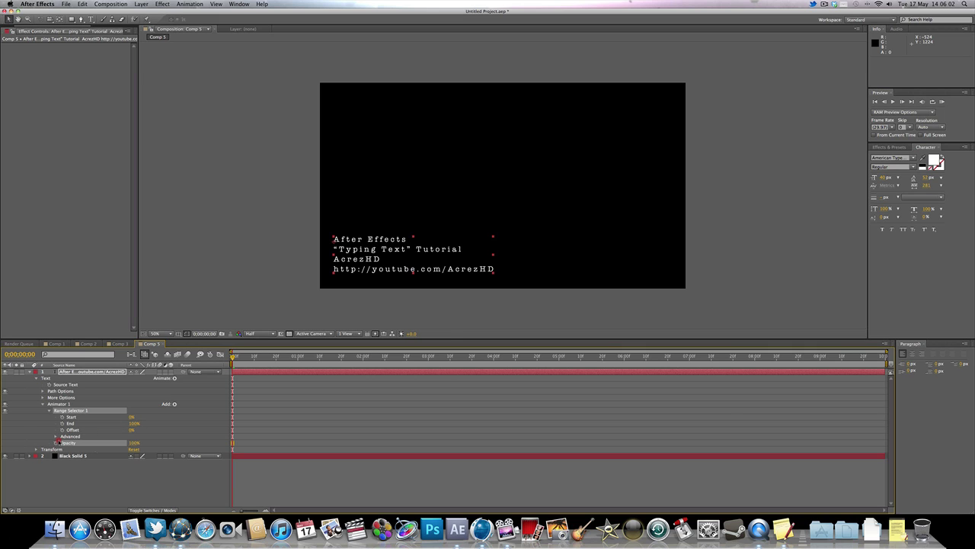
left_click(135, 443)
type("0")
key("Return")
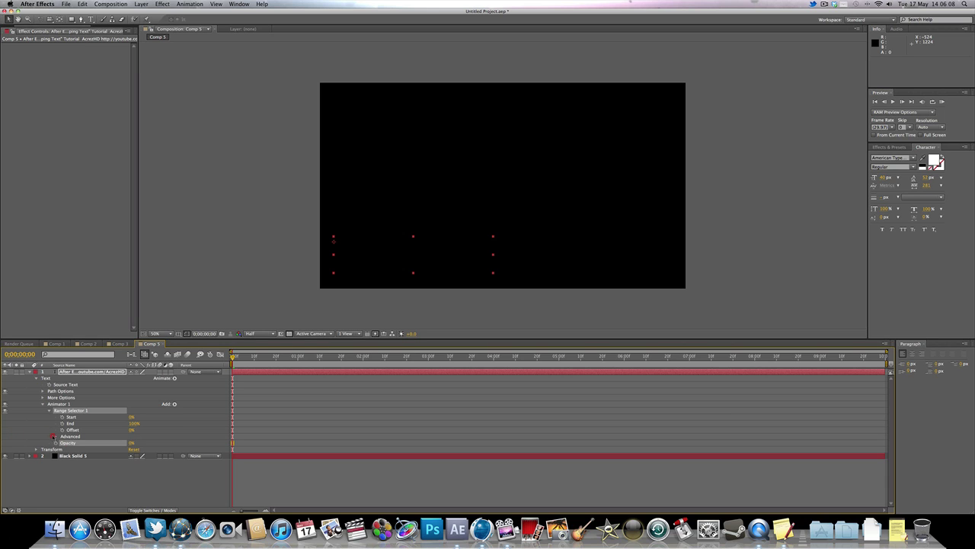
Set Range Selector 1's Advanced Smoothness to 0%.
left_click(54, 436)
scroll(61, 443, "down", 1)
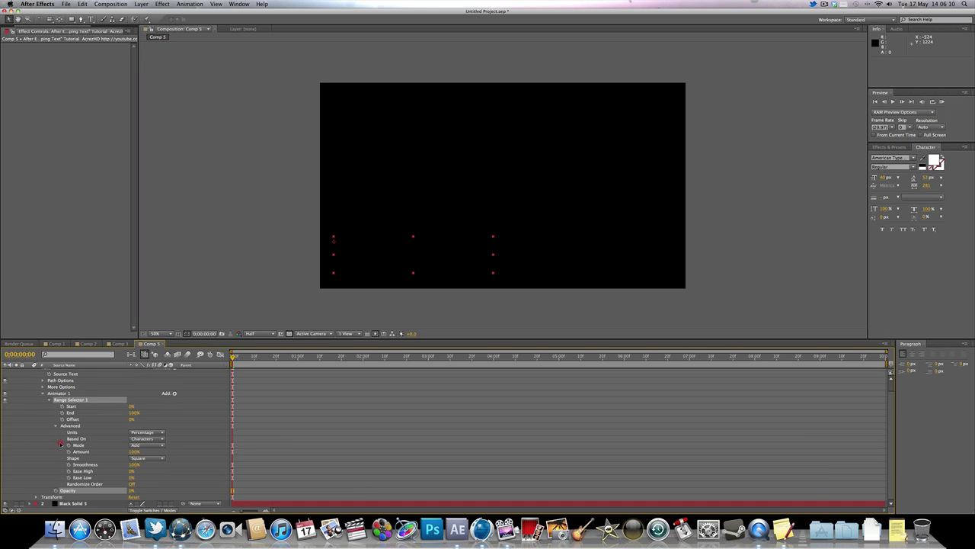
left_click(134, 464)
key("Return")
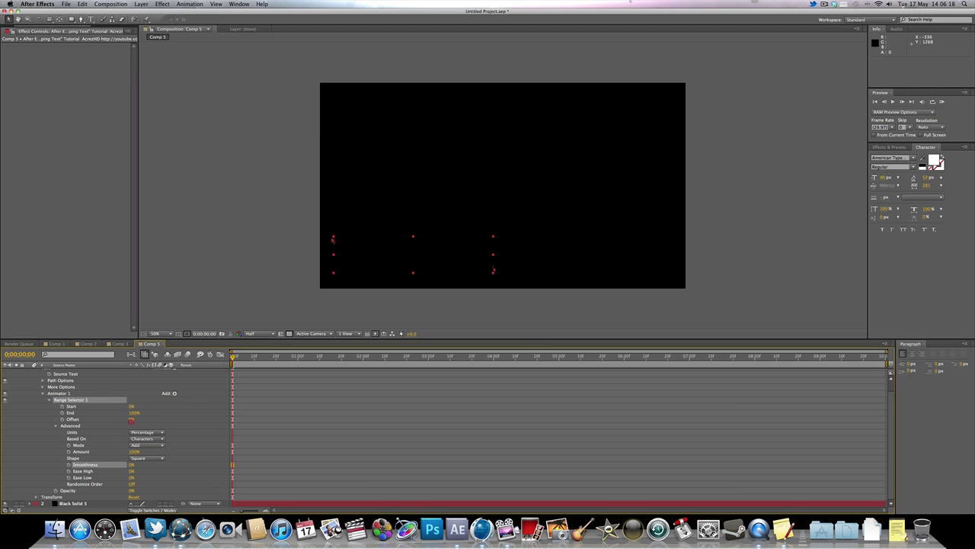
Scrub the Offset to test the letter-by-letter reveal, resetting it to 0%.
mouse_move(131, 420)
left_mouse_down()
mouse_move(143, 419)
mouse_move(132, 421)
left_mouse_up()
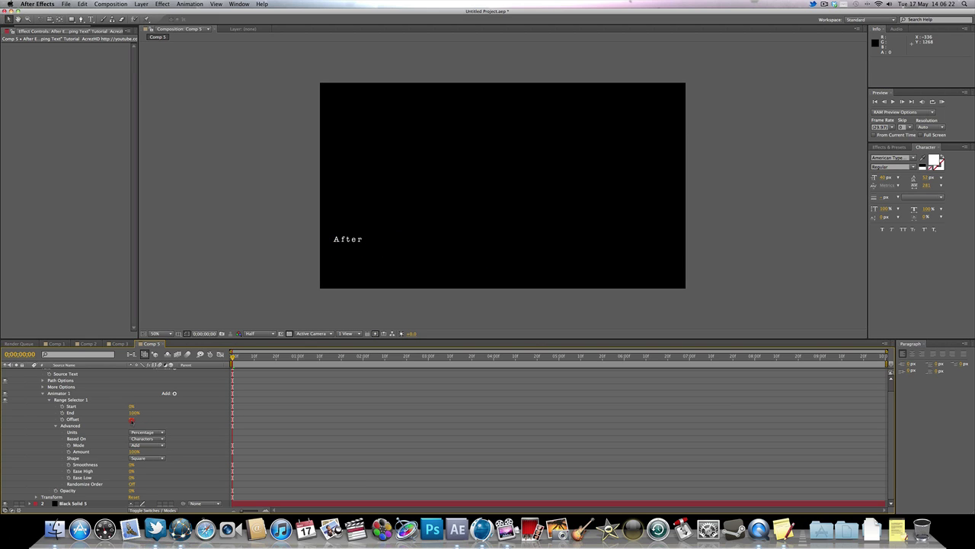
left_click(131, 420)
type("0")
key("Return")
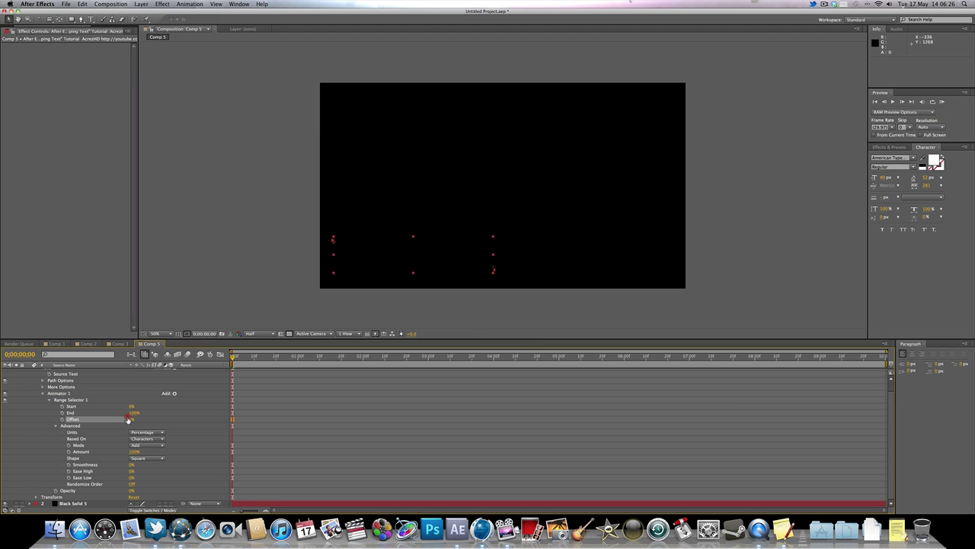
left_click(138, 420)
mouse_move(131, 419)
left_mouse_down()
mouse_move(150, 417)
mouse_move(133, 419)
left_mouse_up()
Keyframe Offset from 0% at 0:00 to 100% at 4:00.
key("super+z")
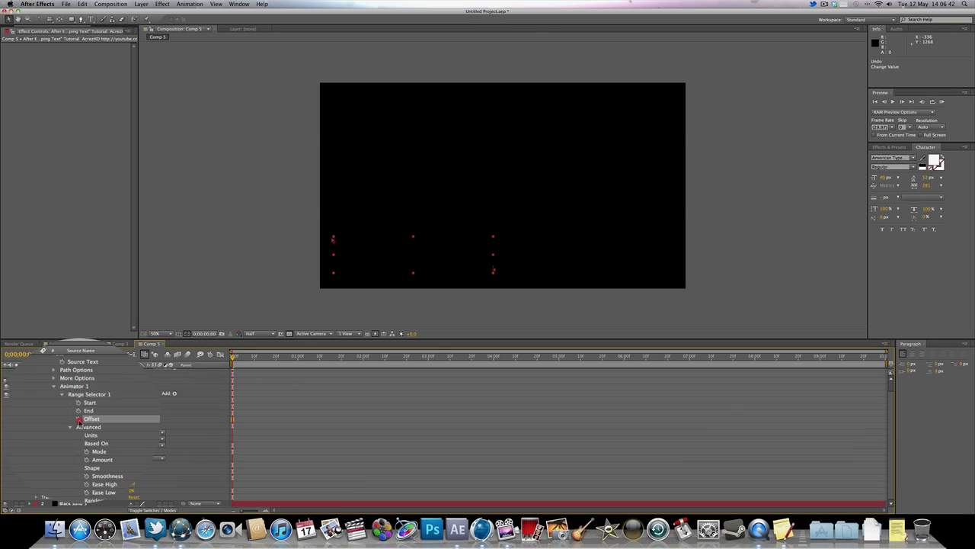
left_click(62, 419)
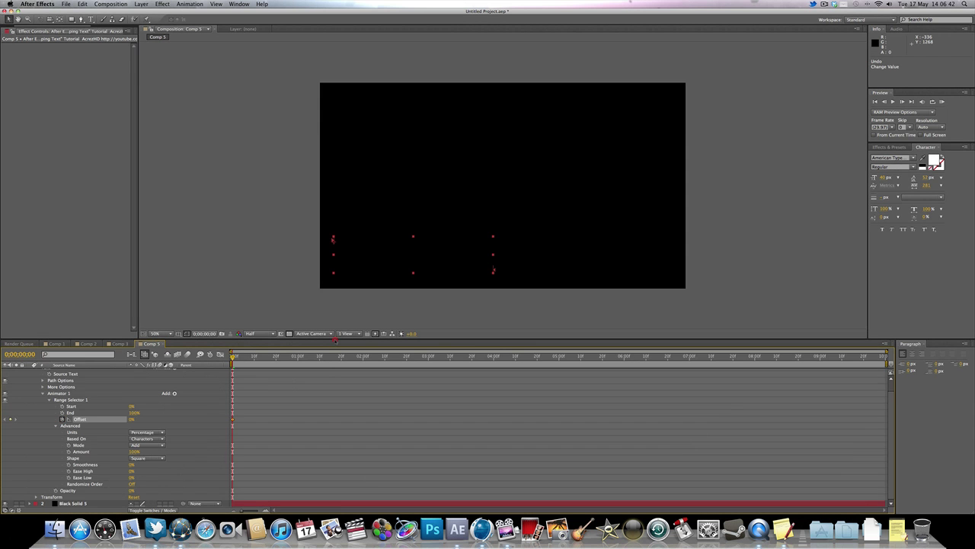
left_click_drag(415, 350, 494, 361)
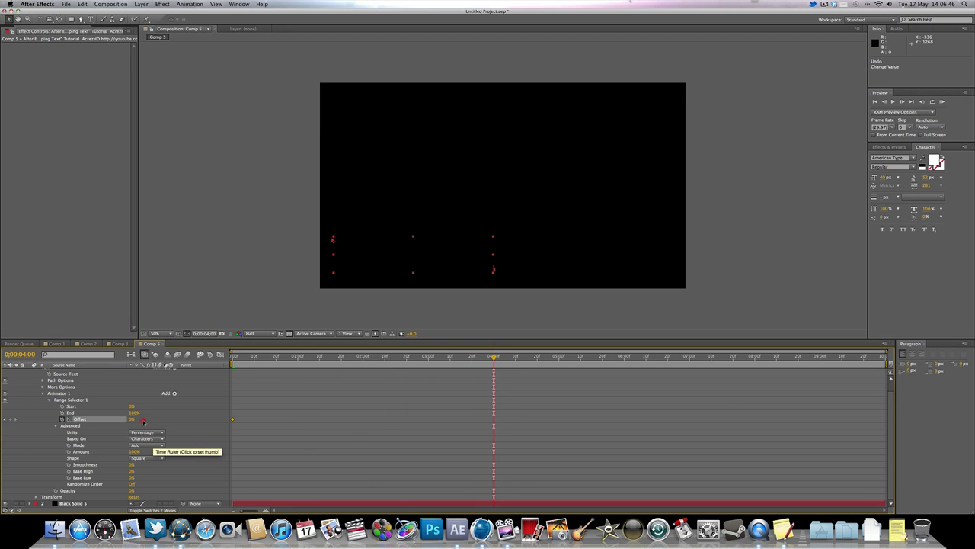
left_click(131, 419)
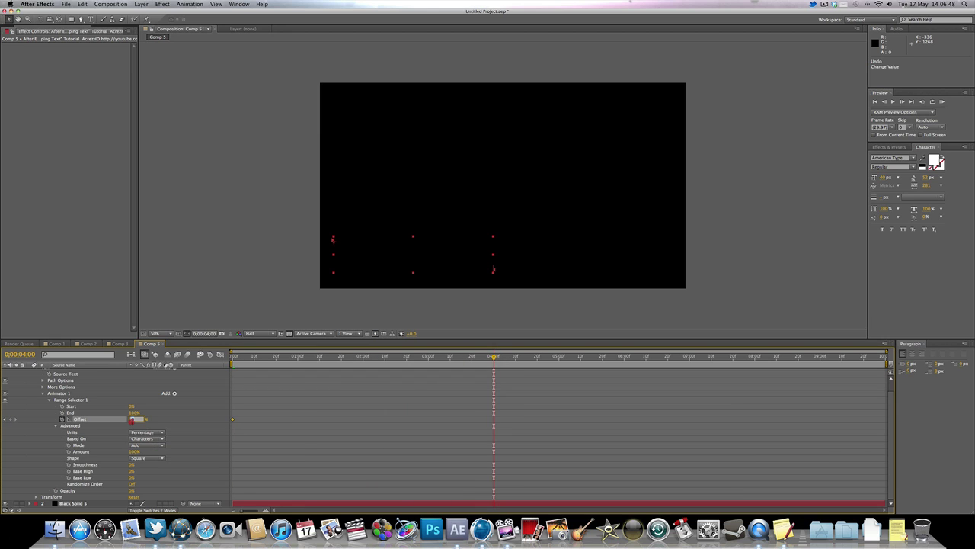
type("100")
key("Return")
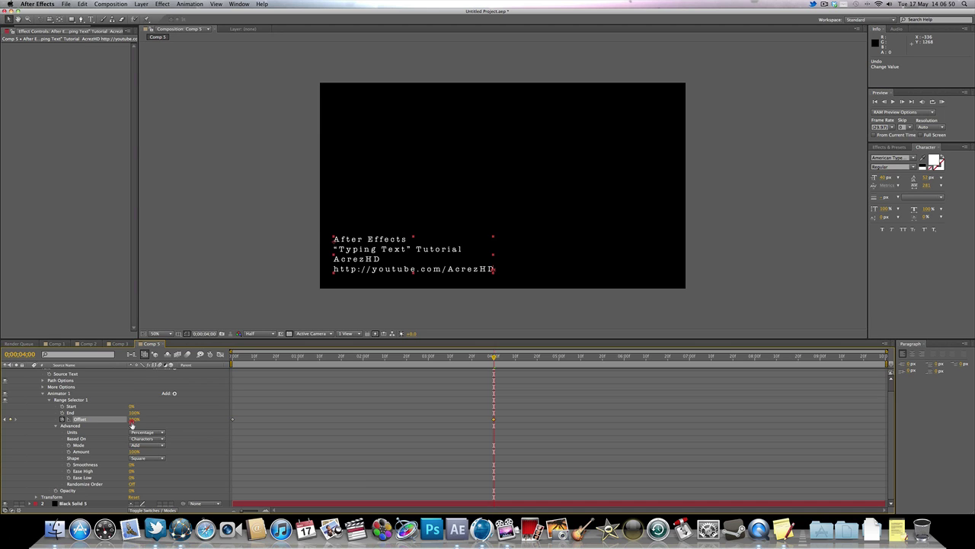
Play back the typing animation from near the start.
left_click(263, 356)
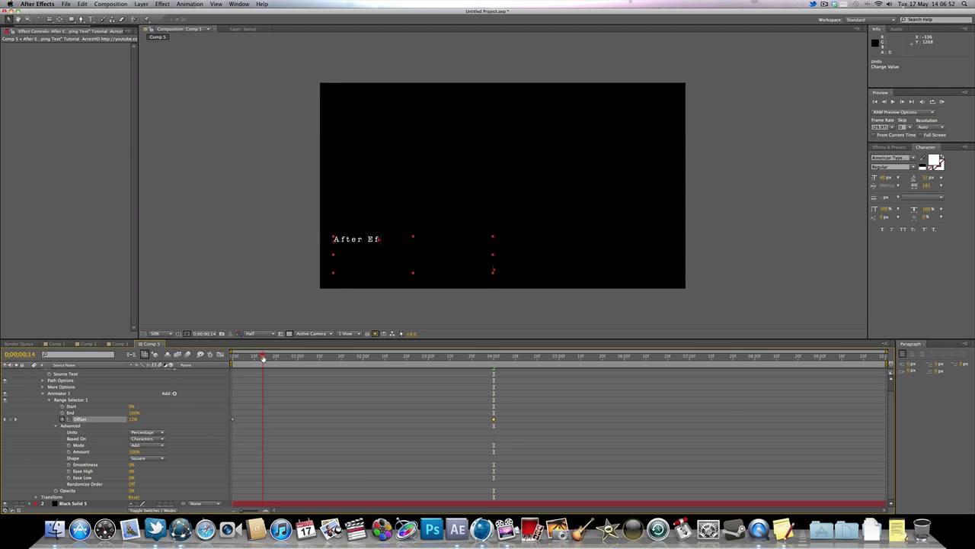
left_click(213, 213)
key("space")
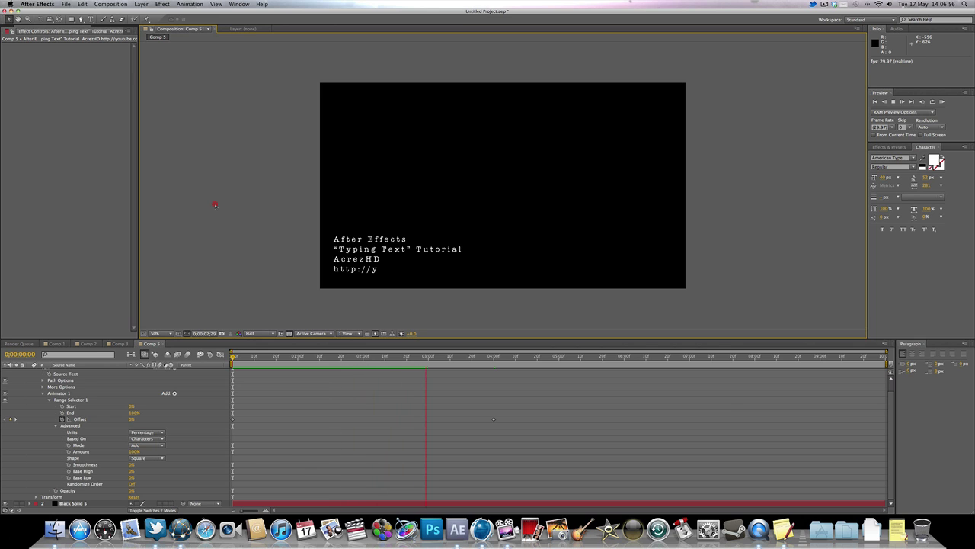
key("space")
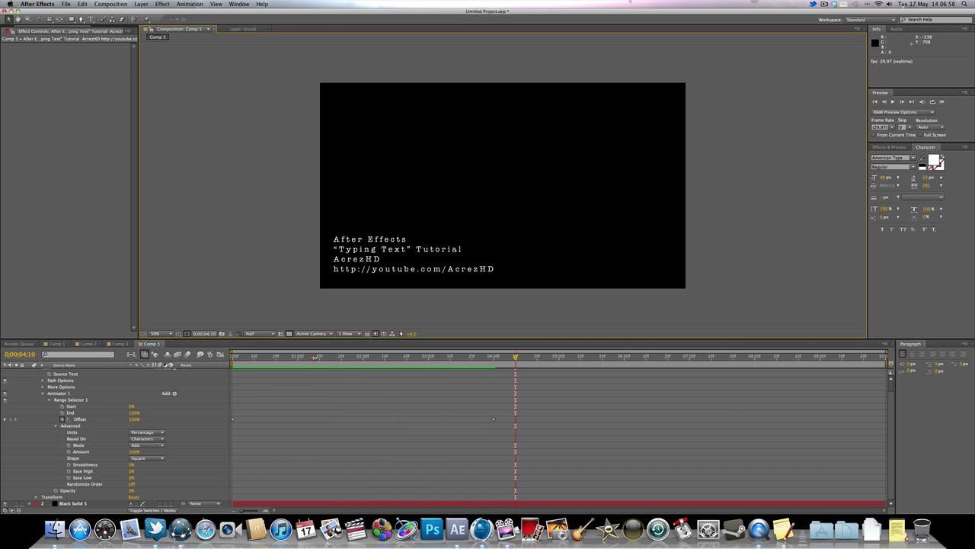
left_click(119, 343)
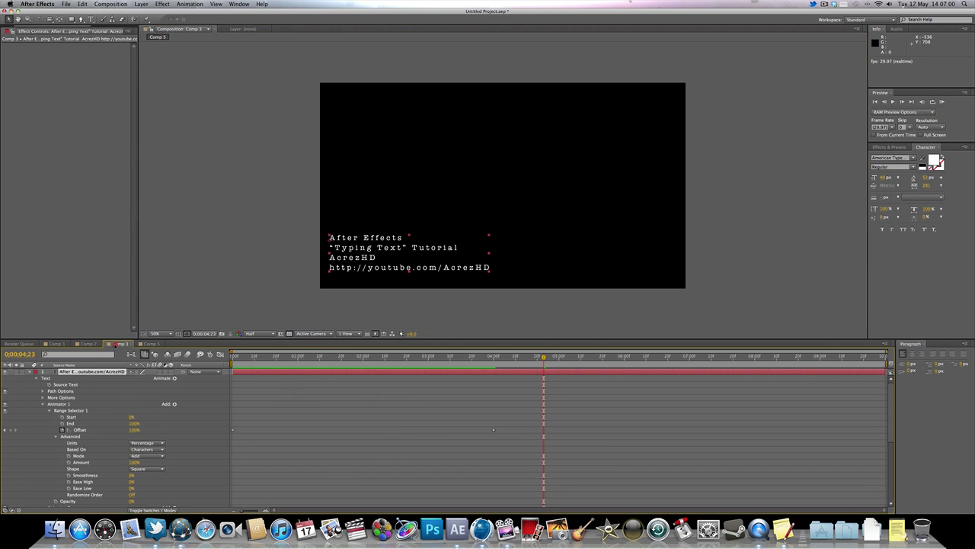
left_click_drag(327, 357, 199, 359)
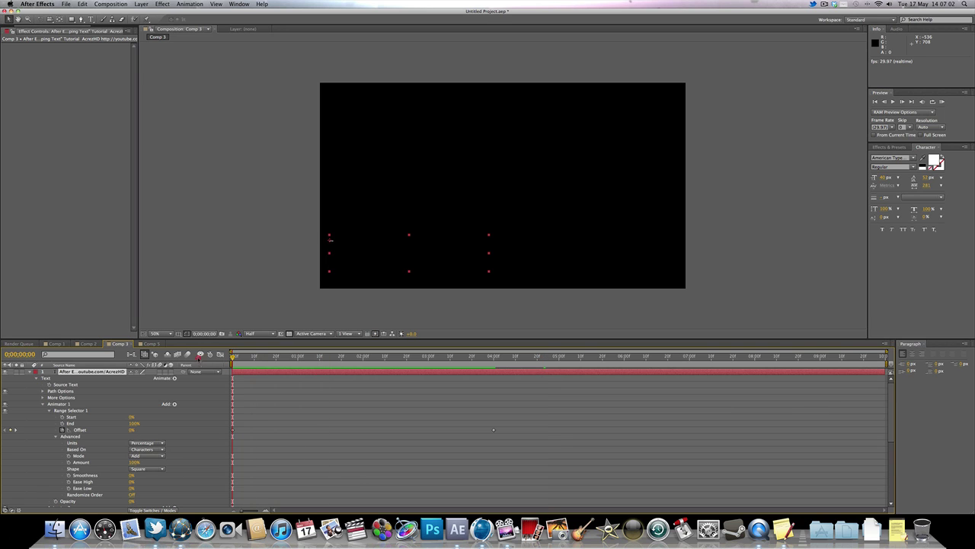
left_click(204, 270)
key("space")
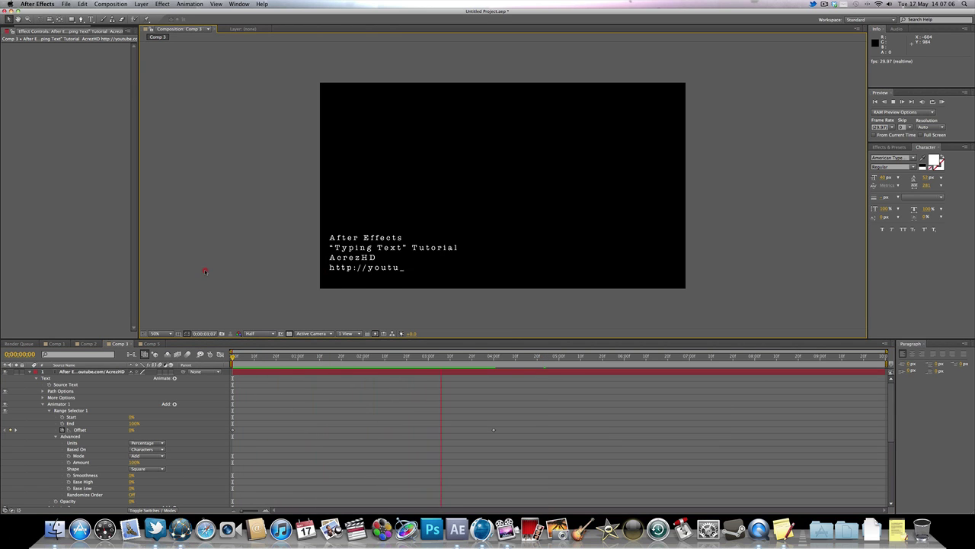
key("space")
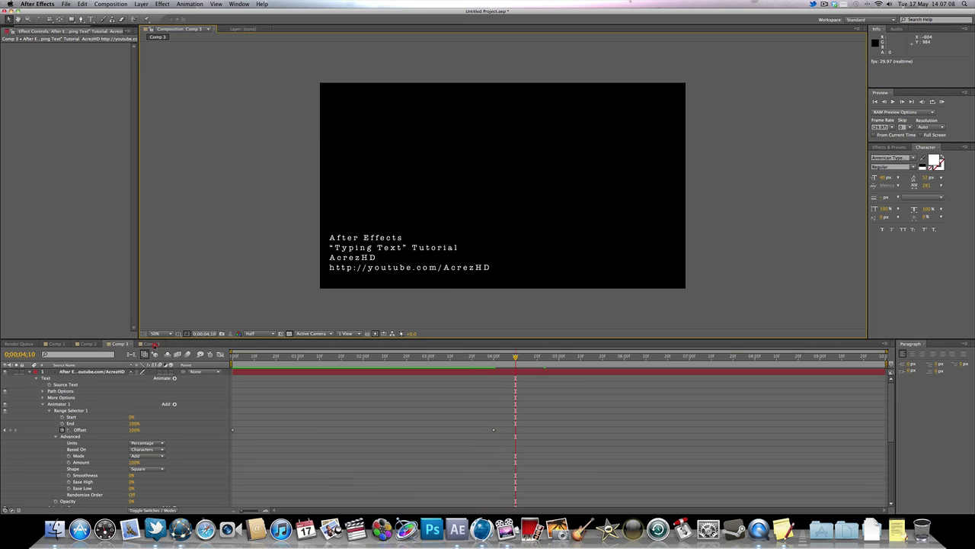
left_click(152, 344)
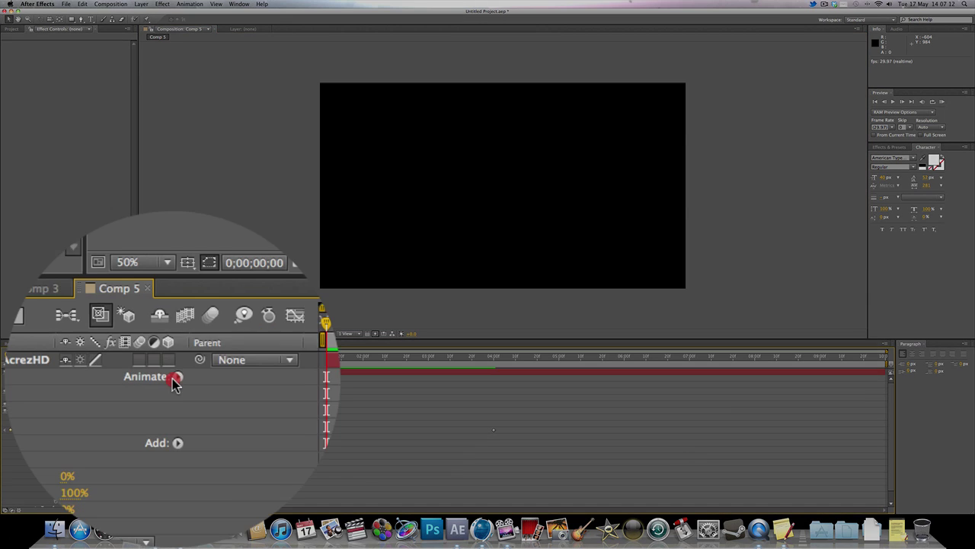
Create Animator 2 with an Opacity property on the title text layer.
left_click(174, 381)
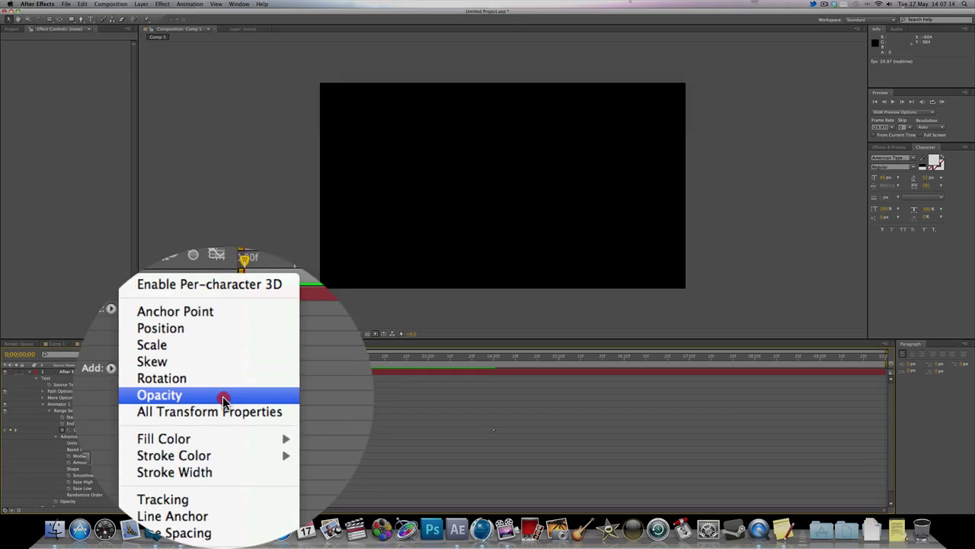
left_click(223, 379)
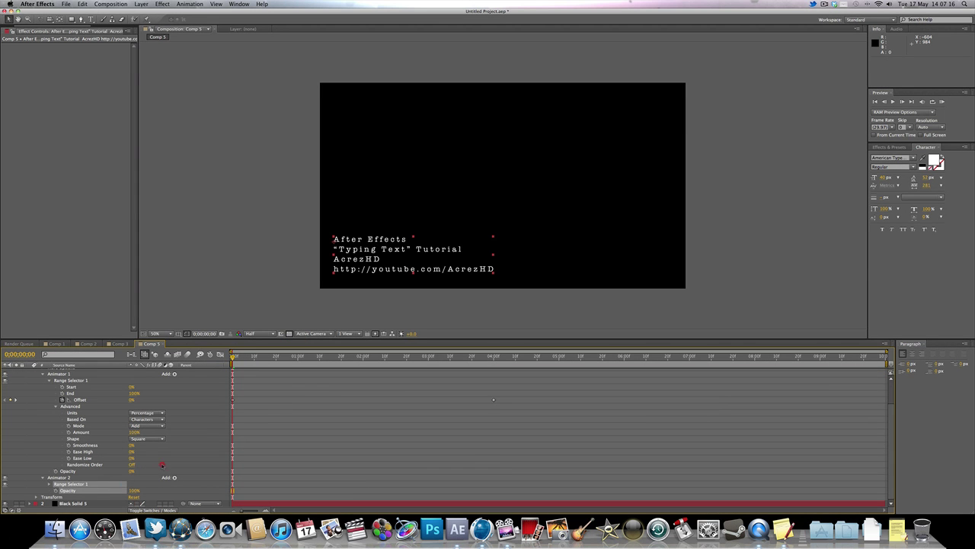
left_click(60, 477)
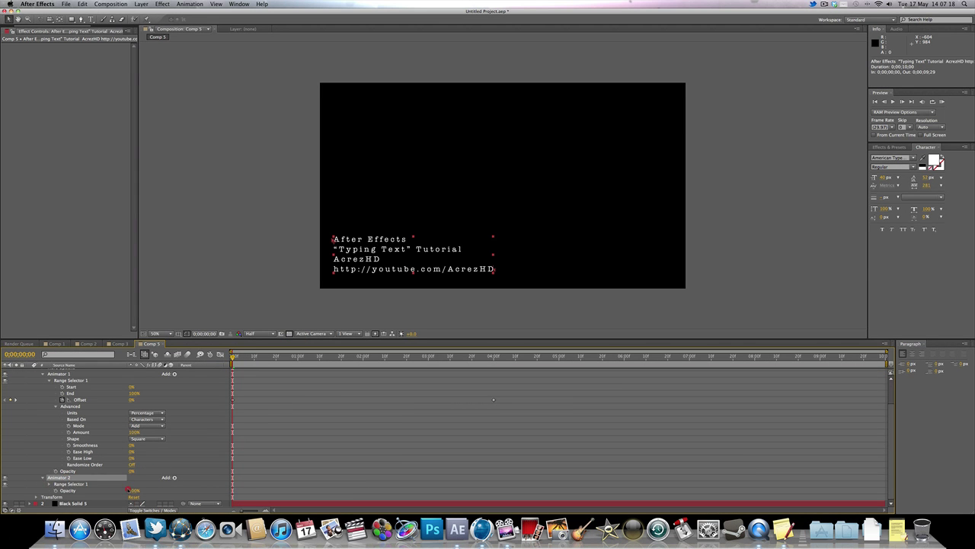
left_click(175, 478)
mouse_move(177, 480)
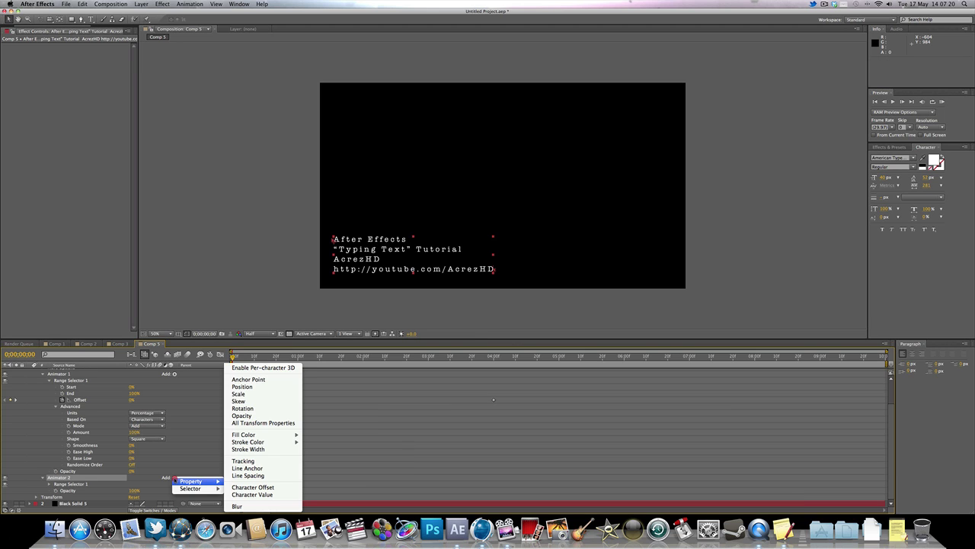
Add a Character Value property to Animator 2 and set it to 95.
left_click(290, 494)
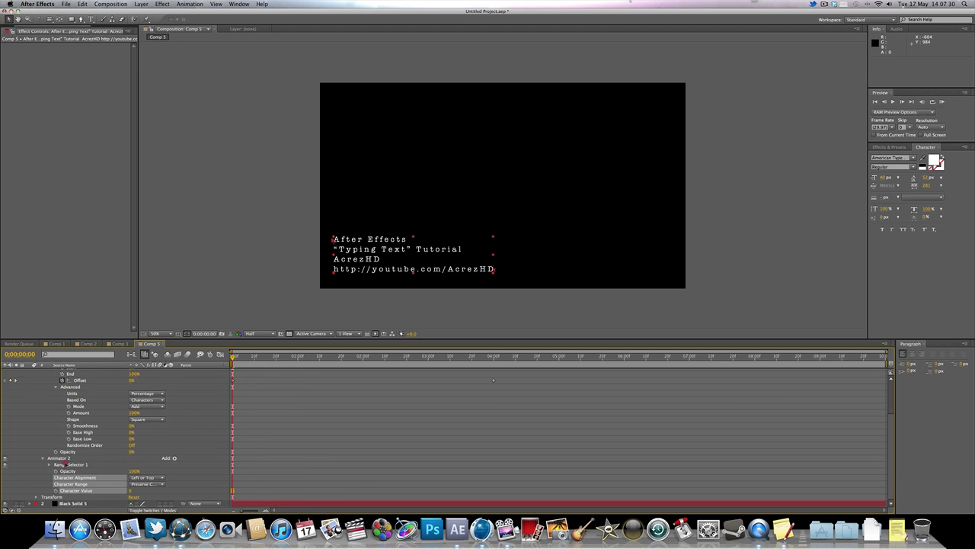
left_click(62, 458)
left_click(84, 491)
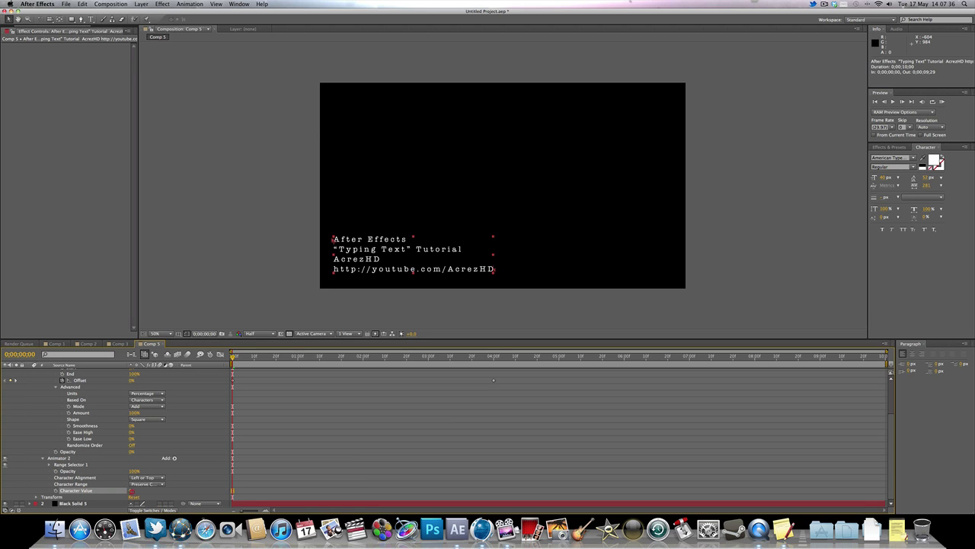
mouse_move(131, 490)
left_mouse_down()
mouse_move(171, 495)
mouse_move(142, 493)
left_mouse_up()
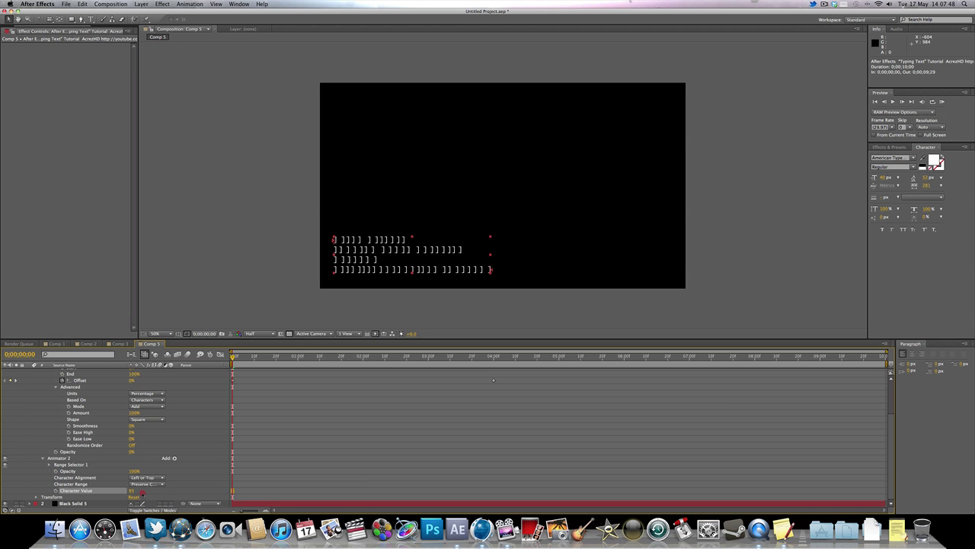
left_click(140, 491)
type("95")
key("Return")
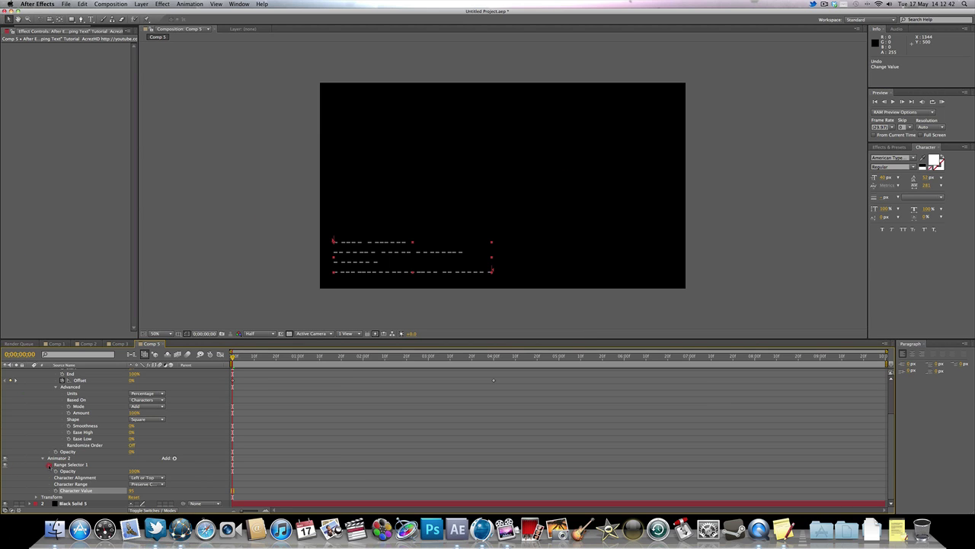
Set Animator 2's range selector Smoothness to 0% and End to 1%.
left_click(50, 464)
scroll(142, 477, "down", 2)
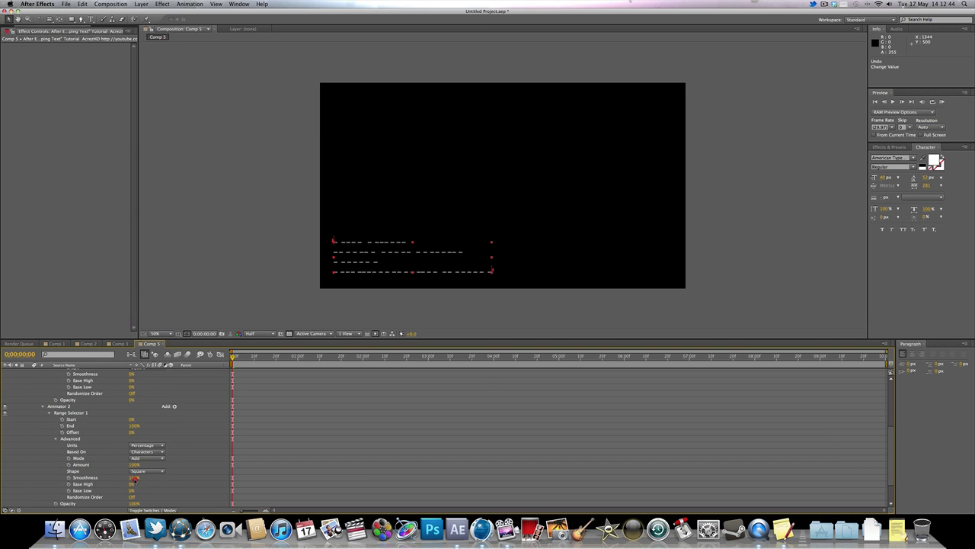
left_click(134, 477)
key("Return")
scroll(156, 476, "up", 3)
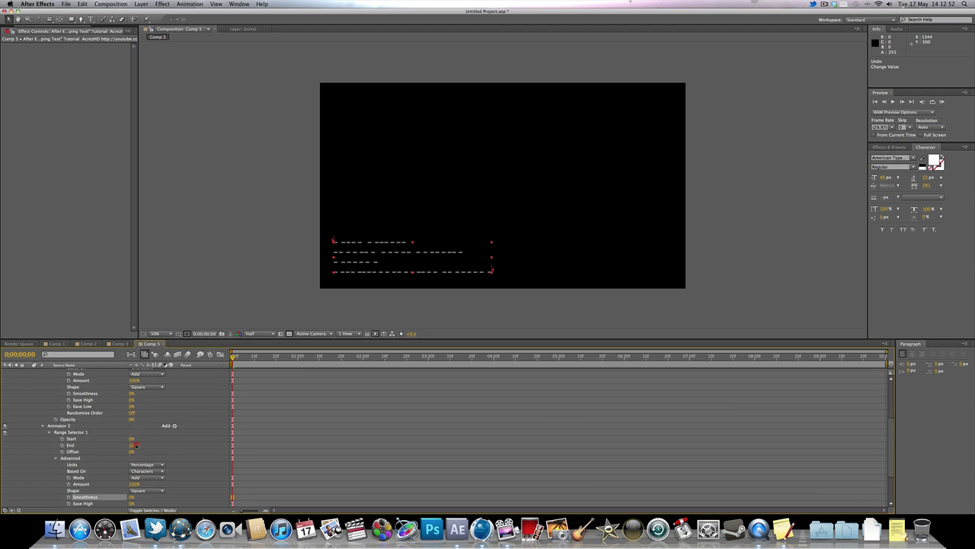
left_click(134, 445)
type("1")
key("Return")
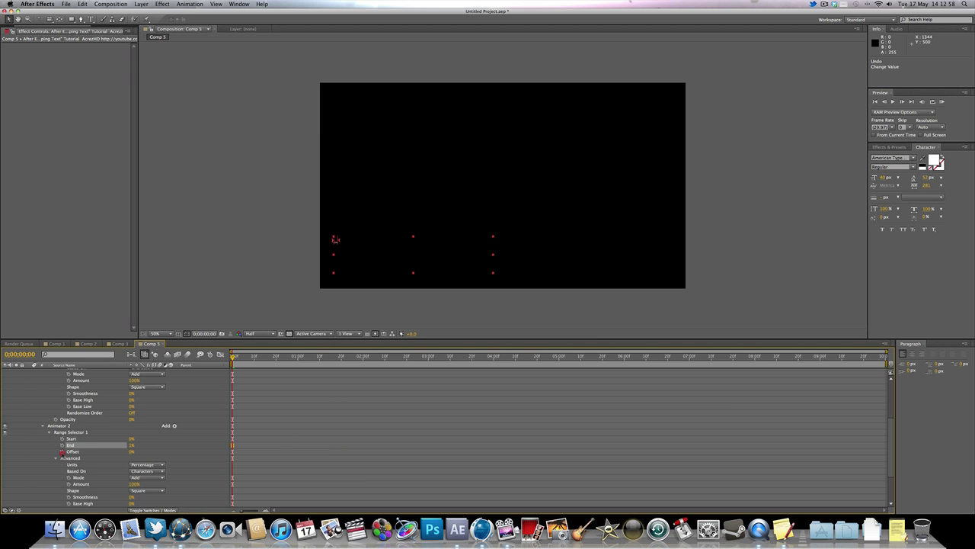
Keyframe Animator 2's Offset from 0% at 0:00 to 100% at 4:00.
left_click(62, 451)
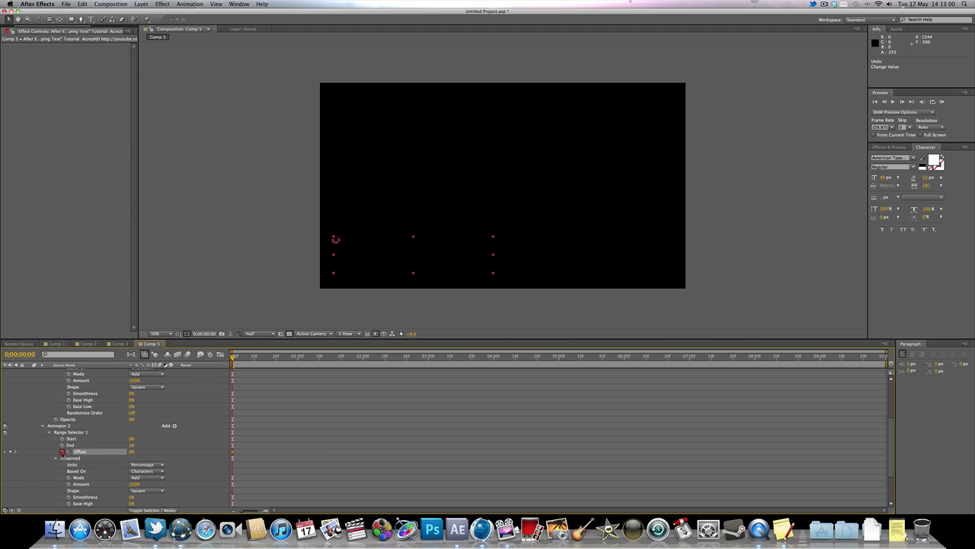
scroll(316, 460, "down", 1)
scroll(316, 460, "up", 5)
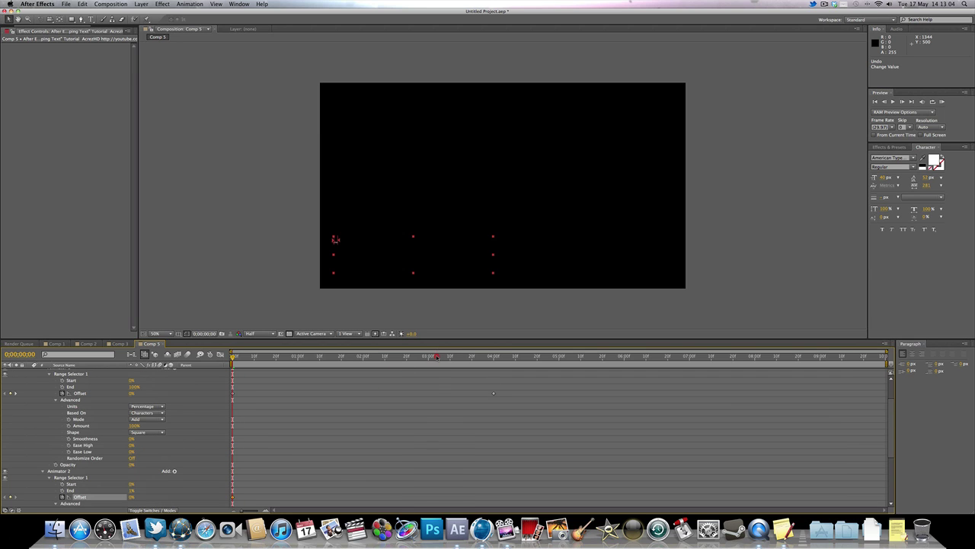
left_click_drag(436, 356, 493, 356)
scroll(419, 402, "down", 4)
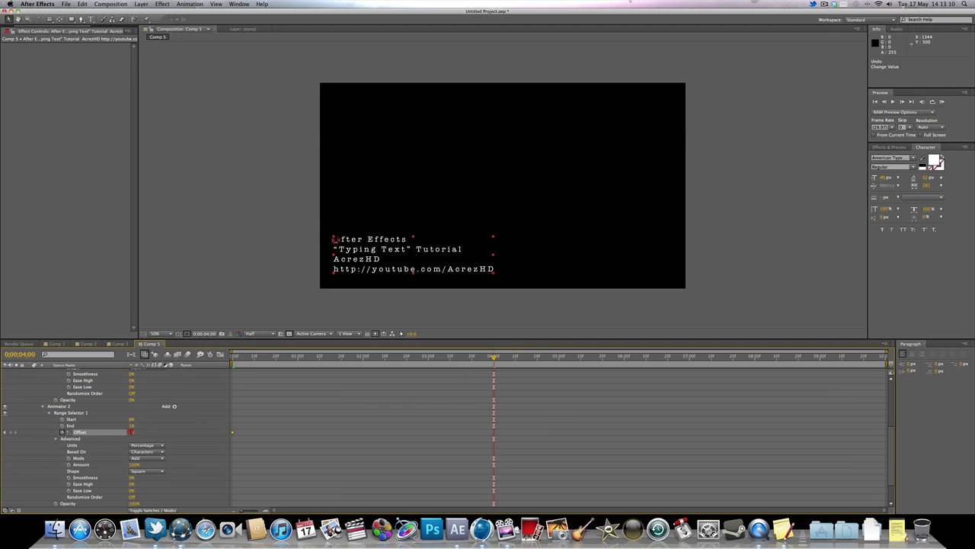
left_click(131, 431)
left_click(225, 448)
left_click(236, 356)
left_click(259, 281)
key("space")
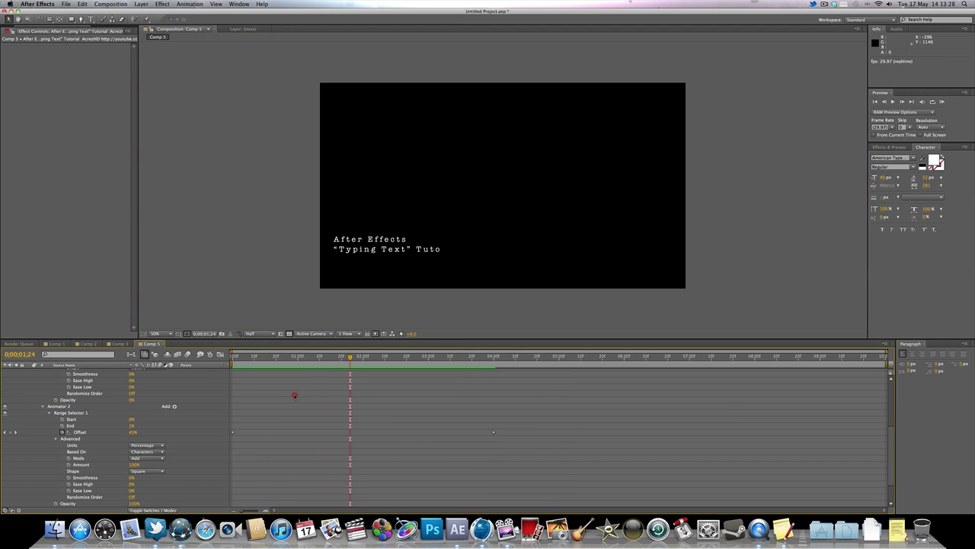
Select both animators' final Offset keyframes and try them much earlier, previewing the result.
left_click(492, 430)
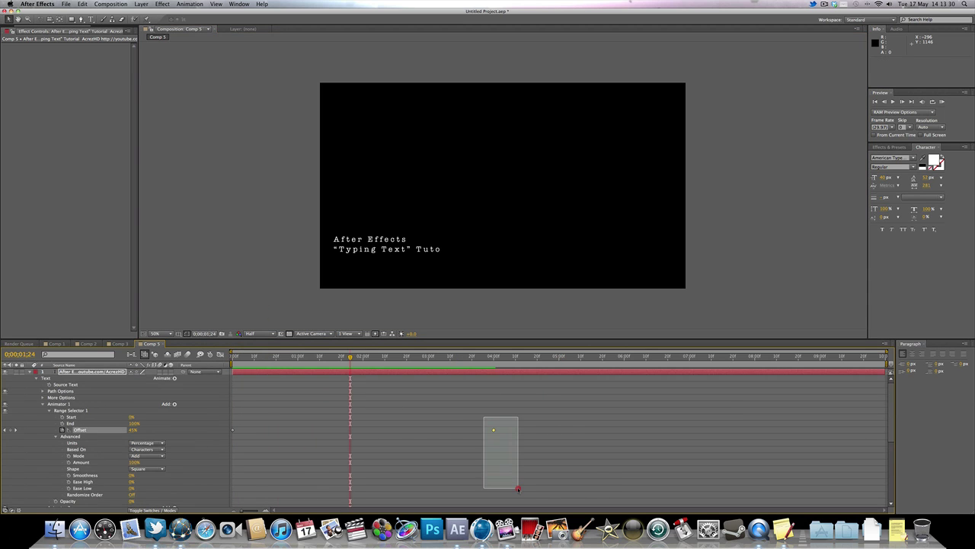
scroll(518, 488, "down", 3)
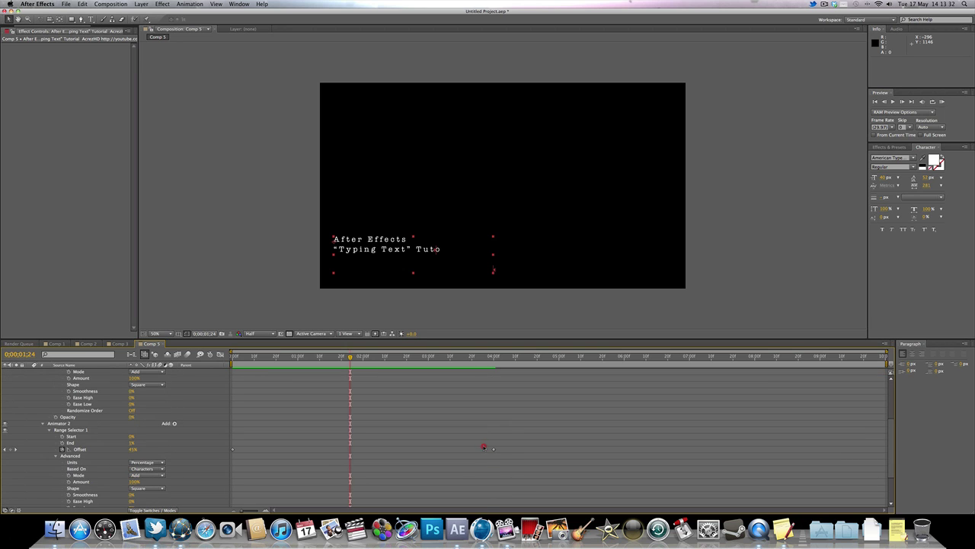
left_click_drag(484, 447, 585, 448)
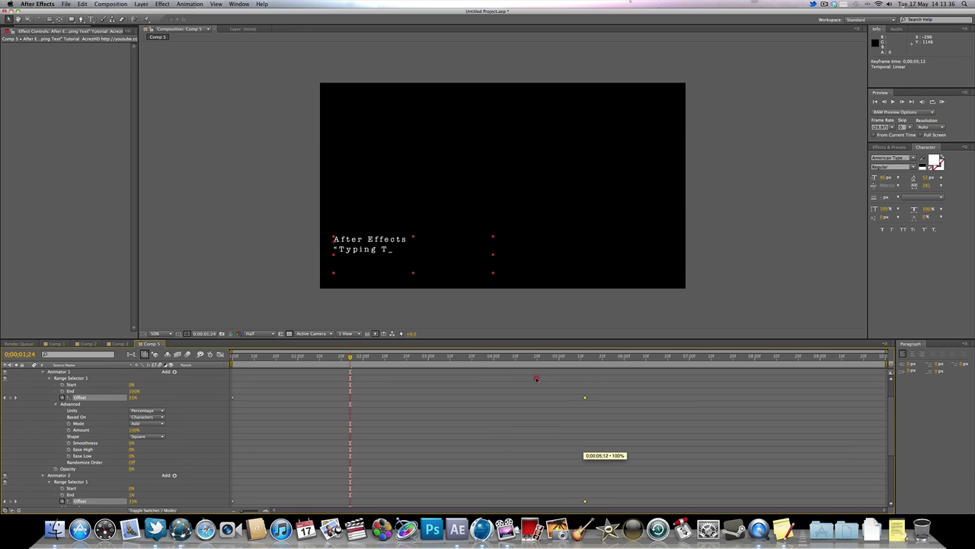
key("space")
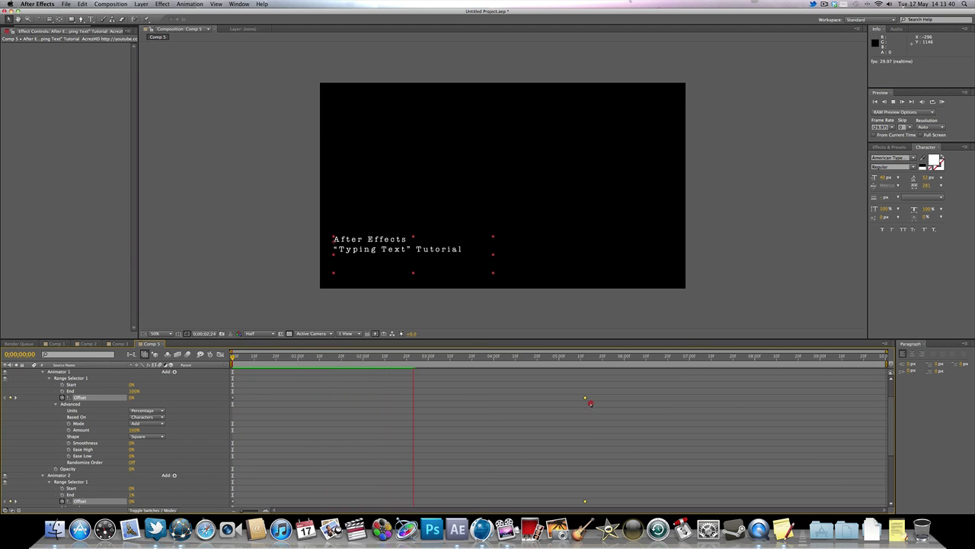
left_click_drag(586, 397, 291, 409)
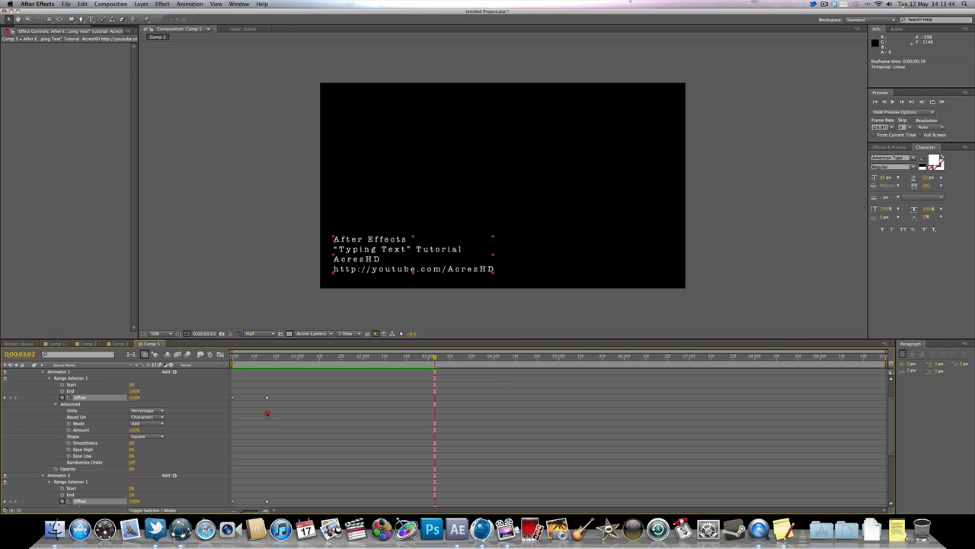
key("space")
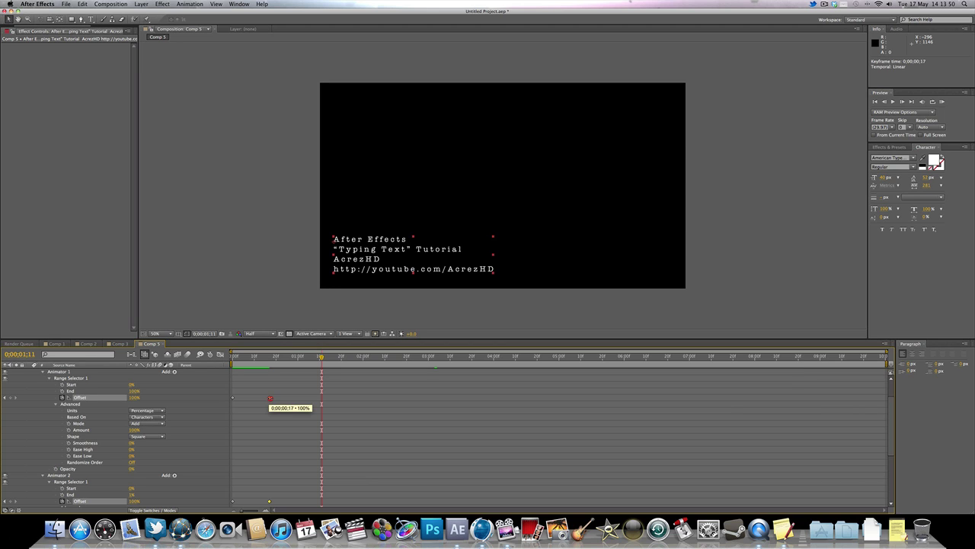
Place the final Offset keyframes at about 3;10 and preview from the start.
left_click_drag(268, 398, 449, 398)
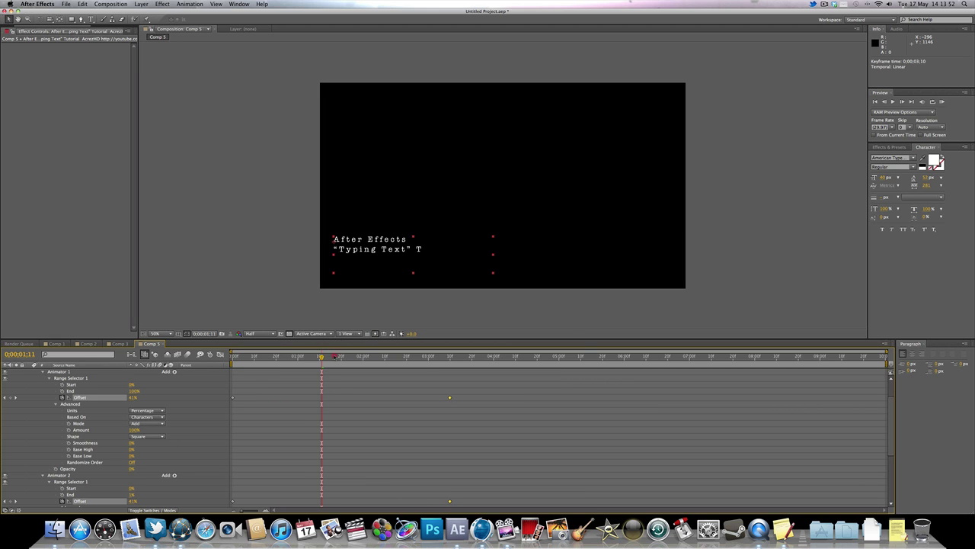
key("Home")
key("space")
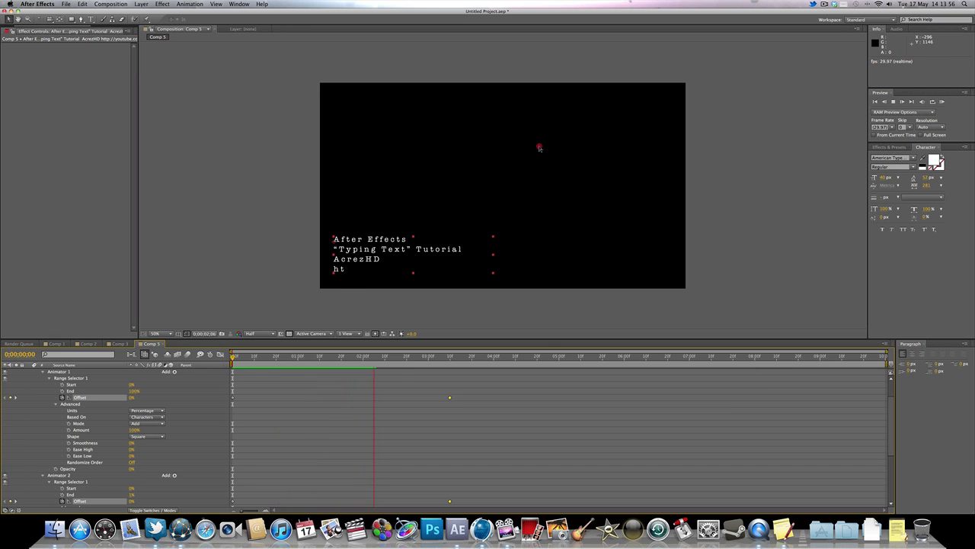
key("space")
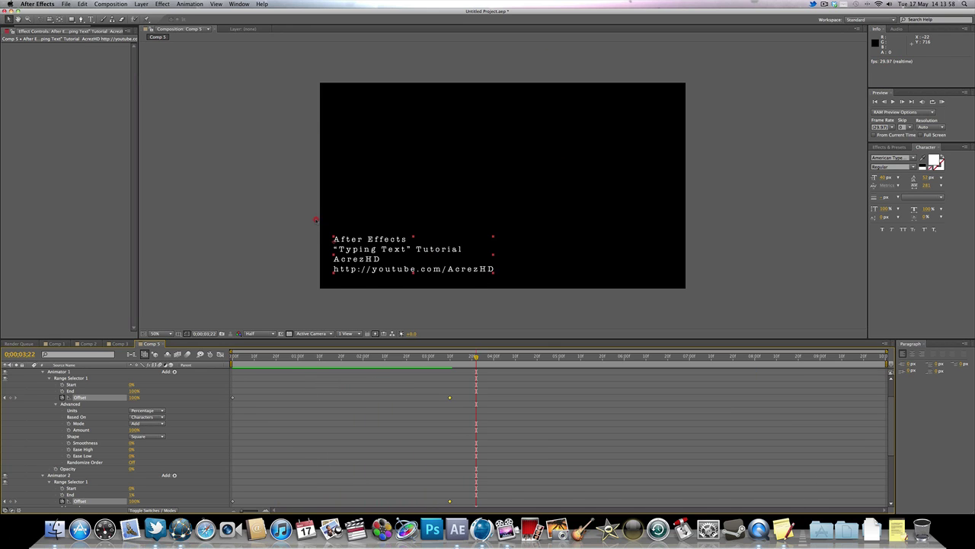